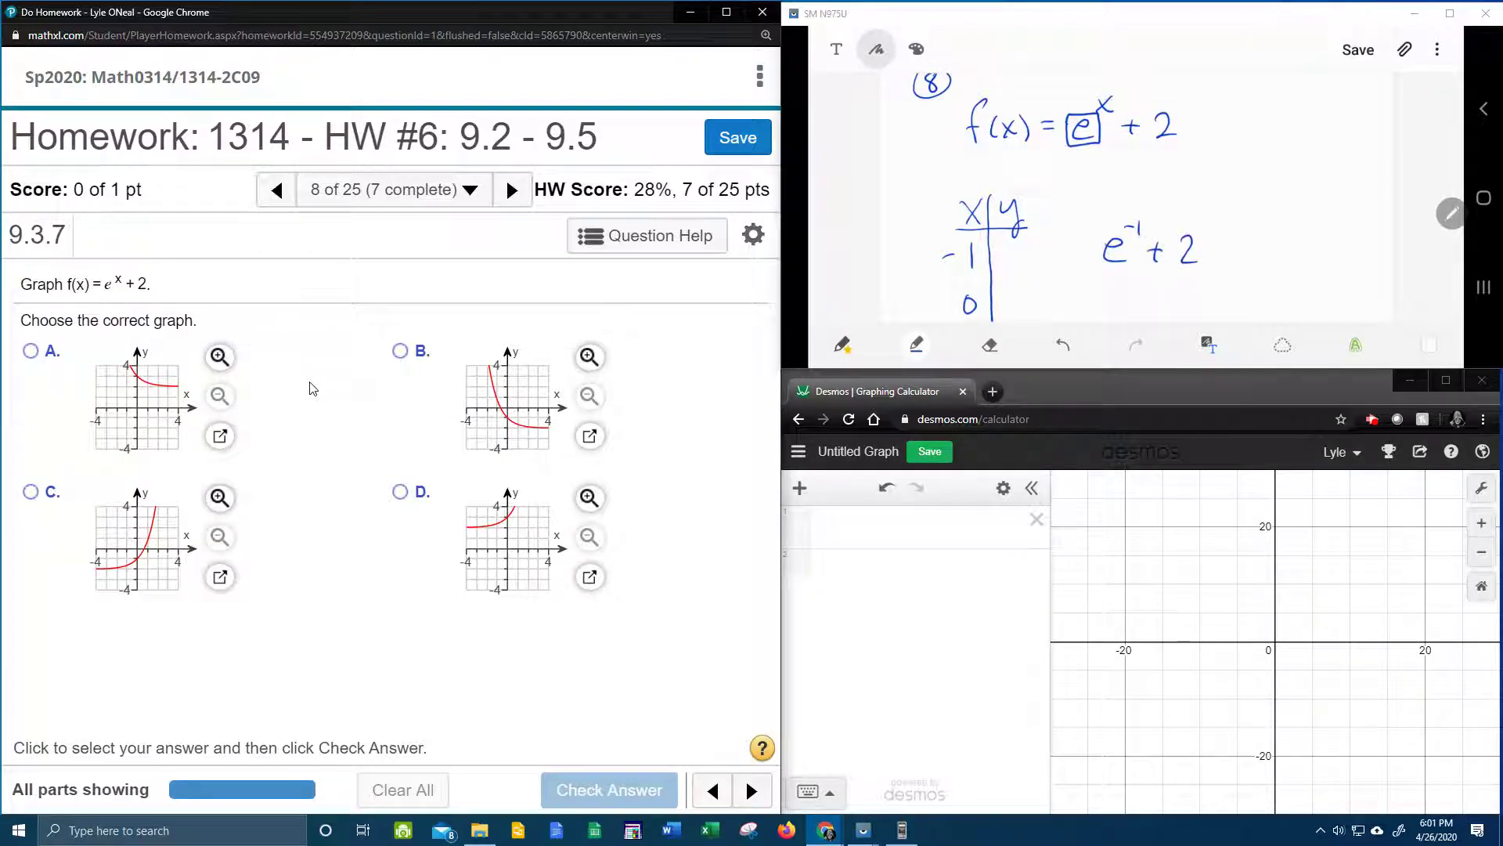
Switch to the Casio fx-570/991EX emulator and calculate e^(-1) + 2.
left_click(902, 830)
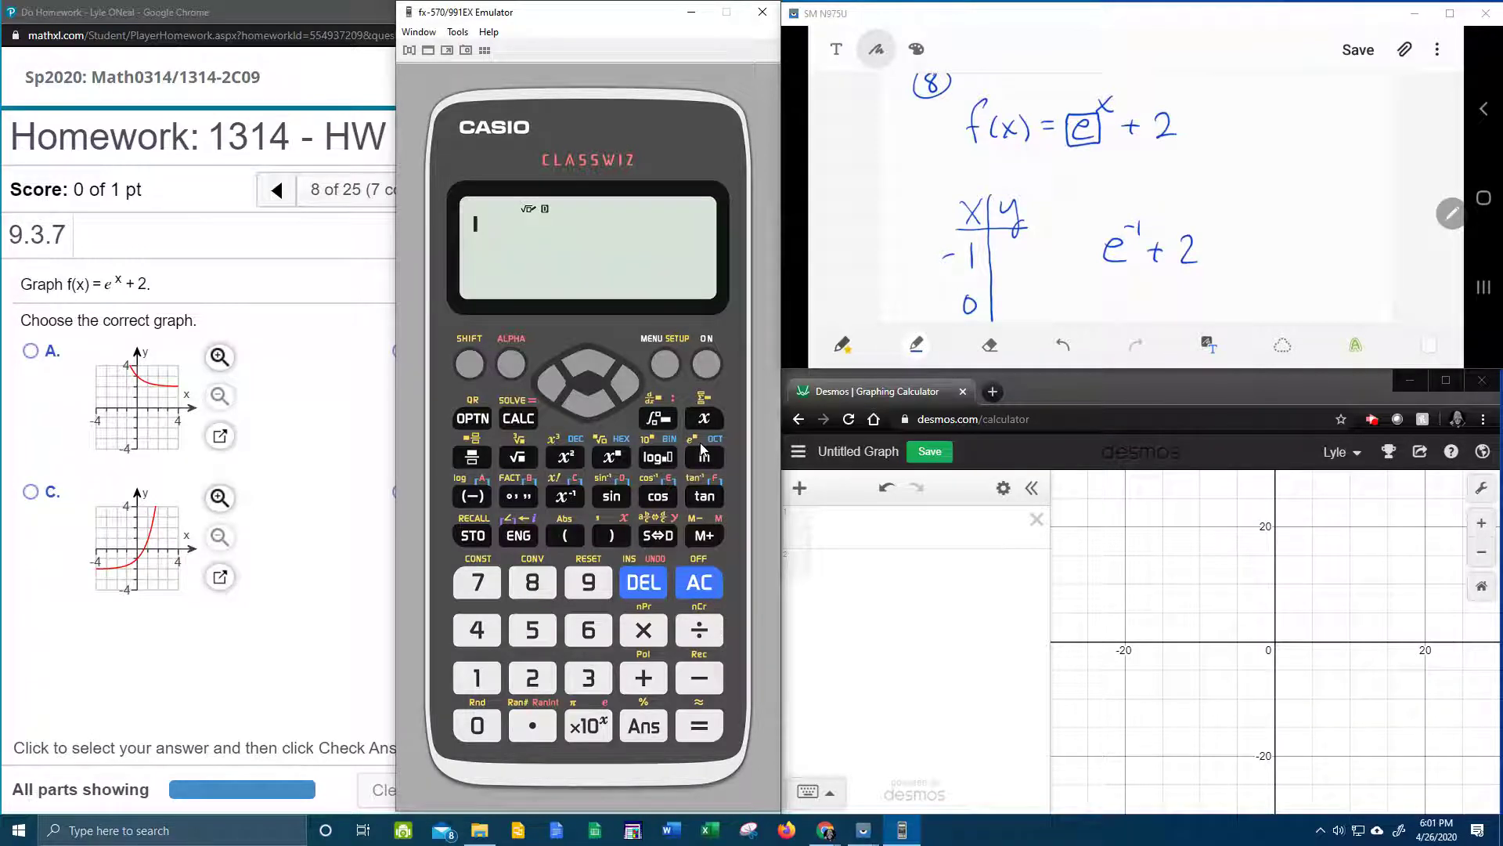
left_click(470, 365)
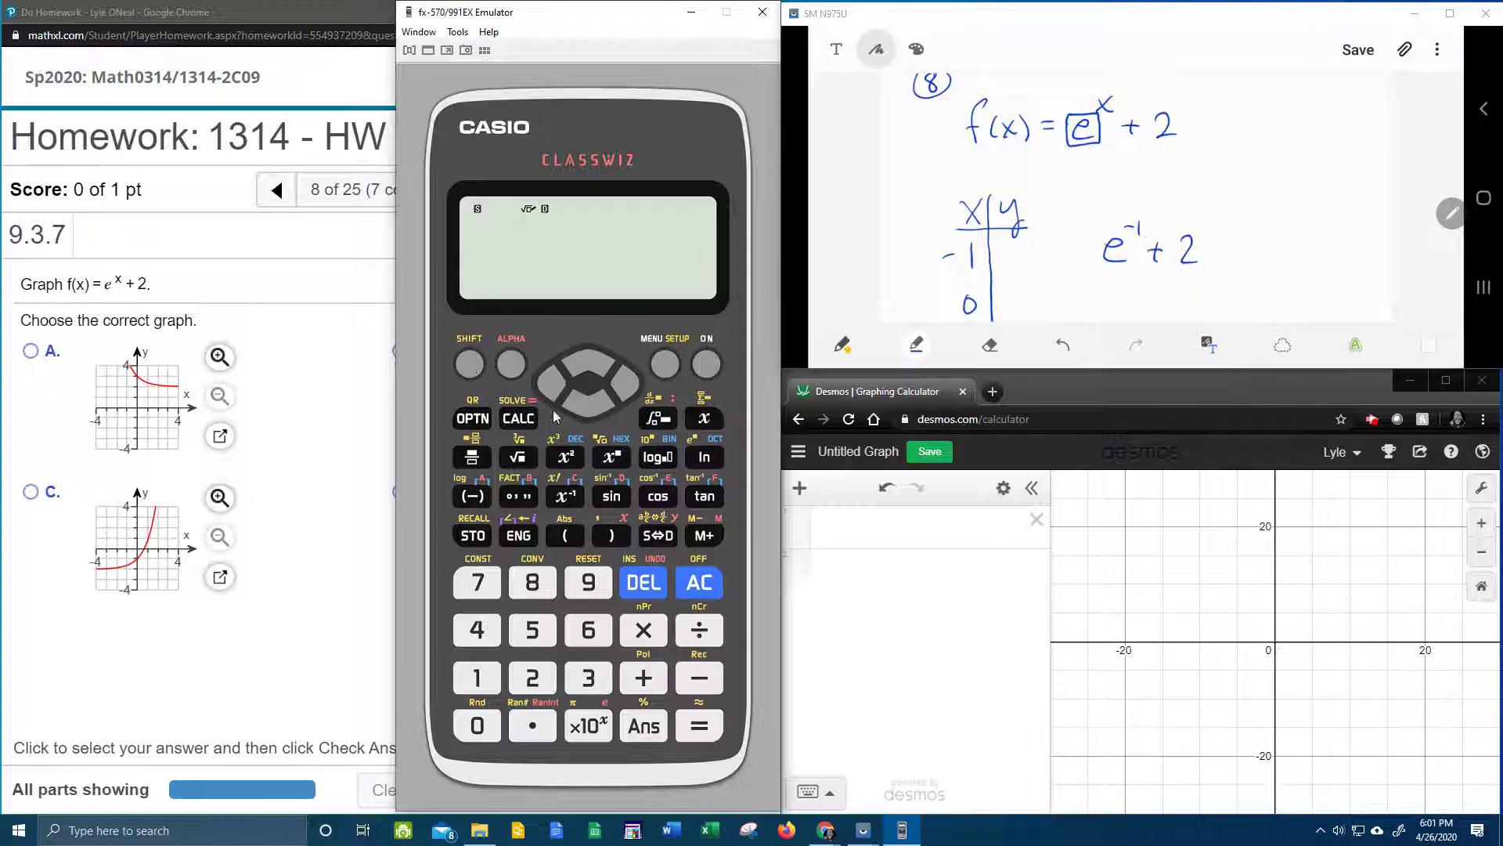
left_click(704, 456)
left_click(471, 493)
left_click(480, 678)
left_click(626, 384)
left_click(644, 678)
left_click(541, 681)
left_click(694, 727)
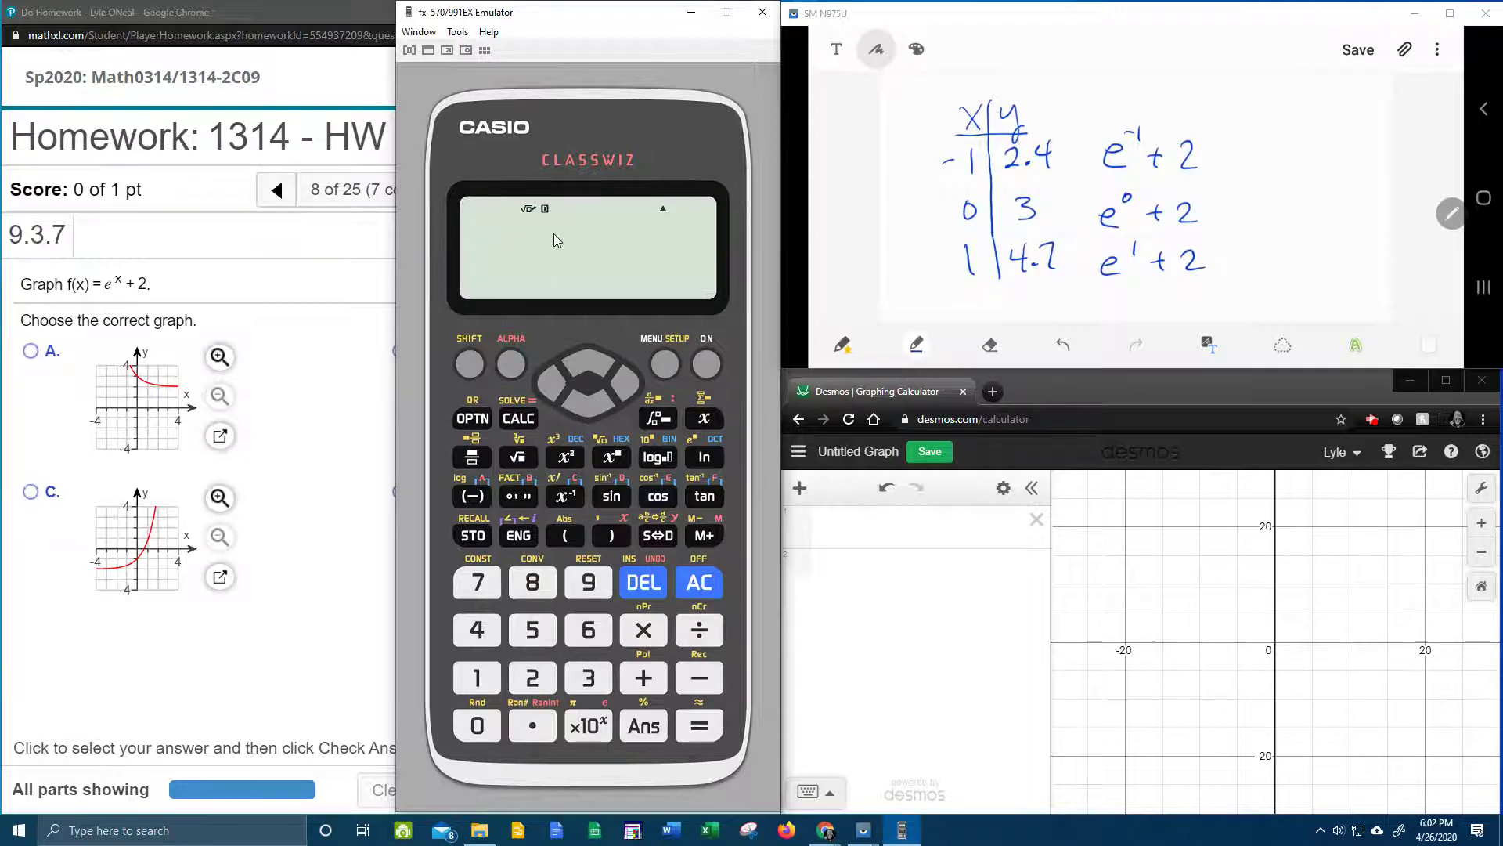
Calculate e^0 + 2 on the emulator for the x = 0 row of the table.
left_click(470, 365)
left_click(704, 458)
left_click(478, 737)
left_click(643, 678)
left_click(532, 678)
left_click(696, 728)
Clear the calculator display, calculate e^1 + 2 for the x = 1 row, and minimize the emulator.
left_click(701, 586)
left_click(472, 368)
left_click(703, 460)
left_click(492, 672)
left_click(641, 389)
left_click(654, 680)
left_click(532, 677)
left_click(699, 725)
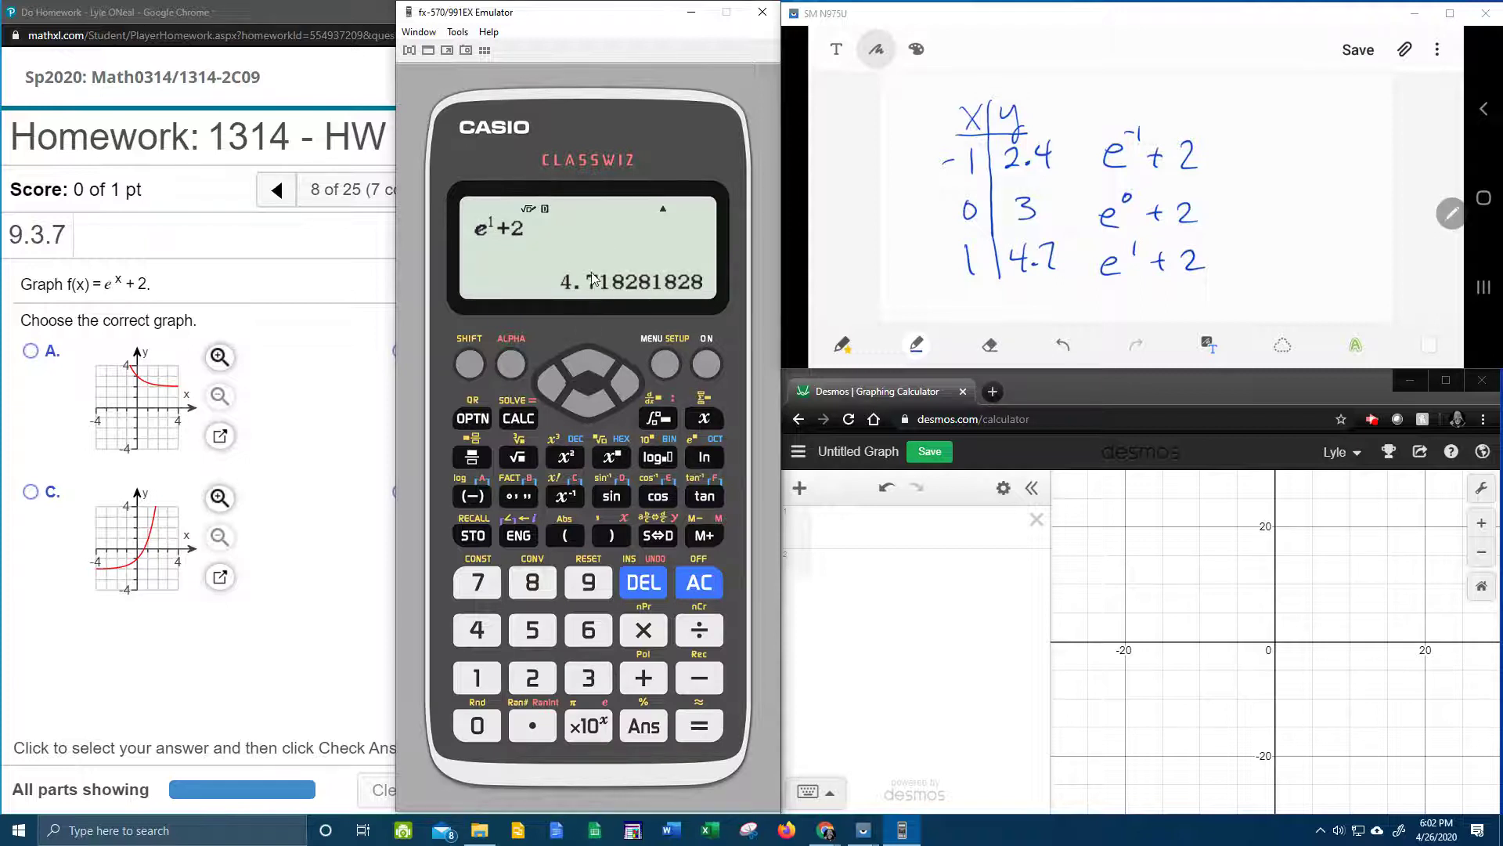
left_click(691, 12)
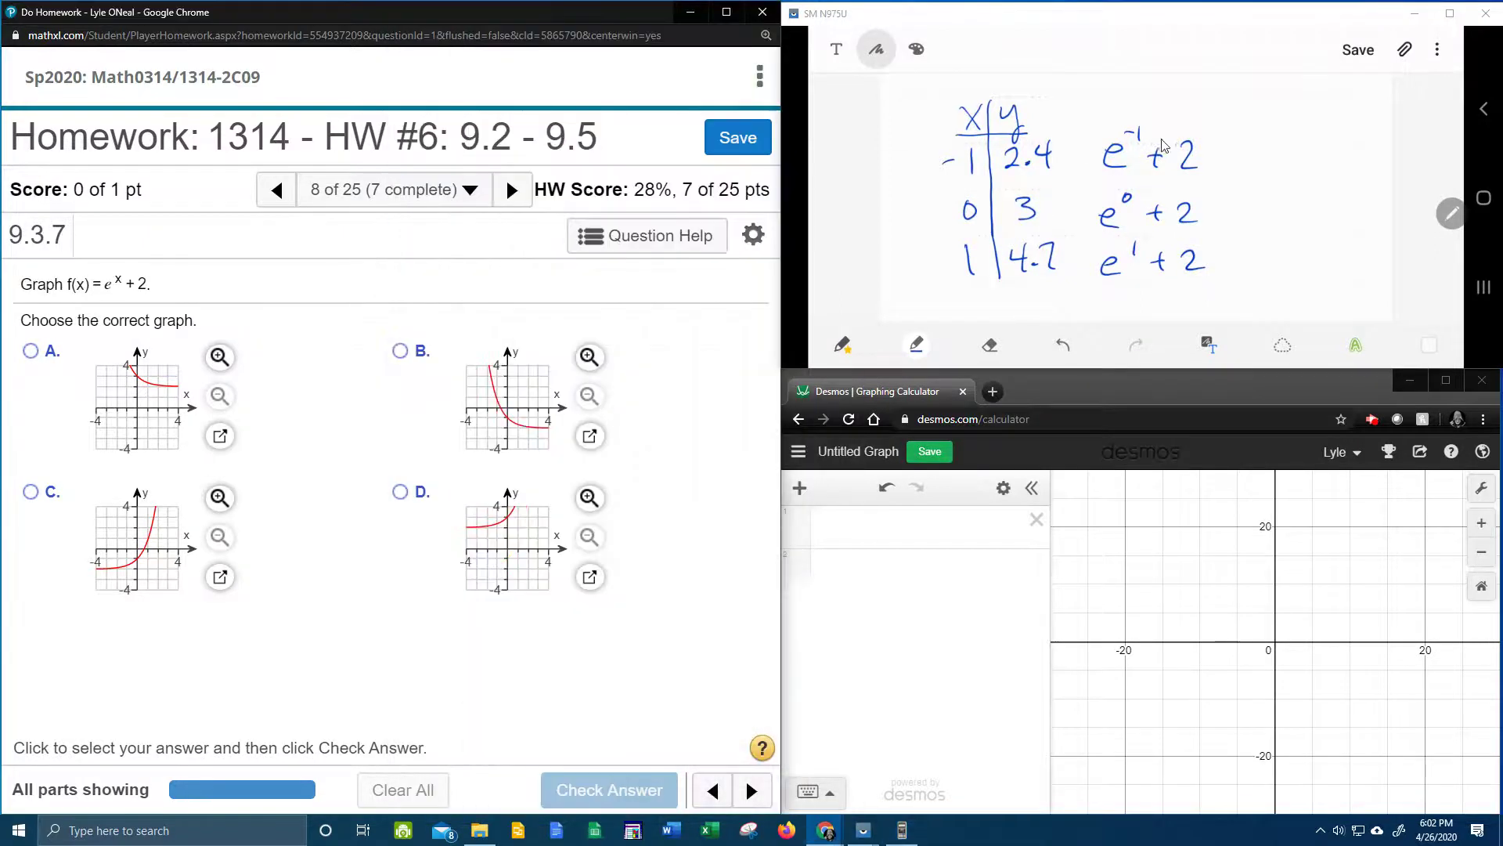
Sketch axes below the handwritten value table, plot the table's points, and draw the exponential curve with a dashed horizontal asymptote at y = 2.
scroll(1166, 146, "down", 2)
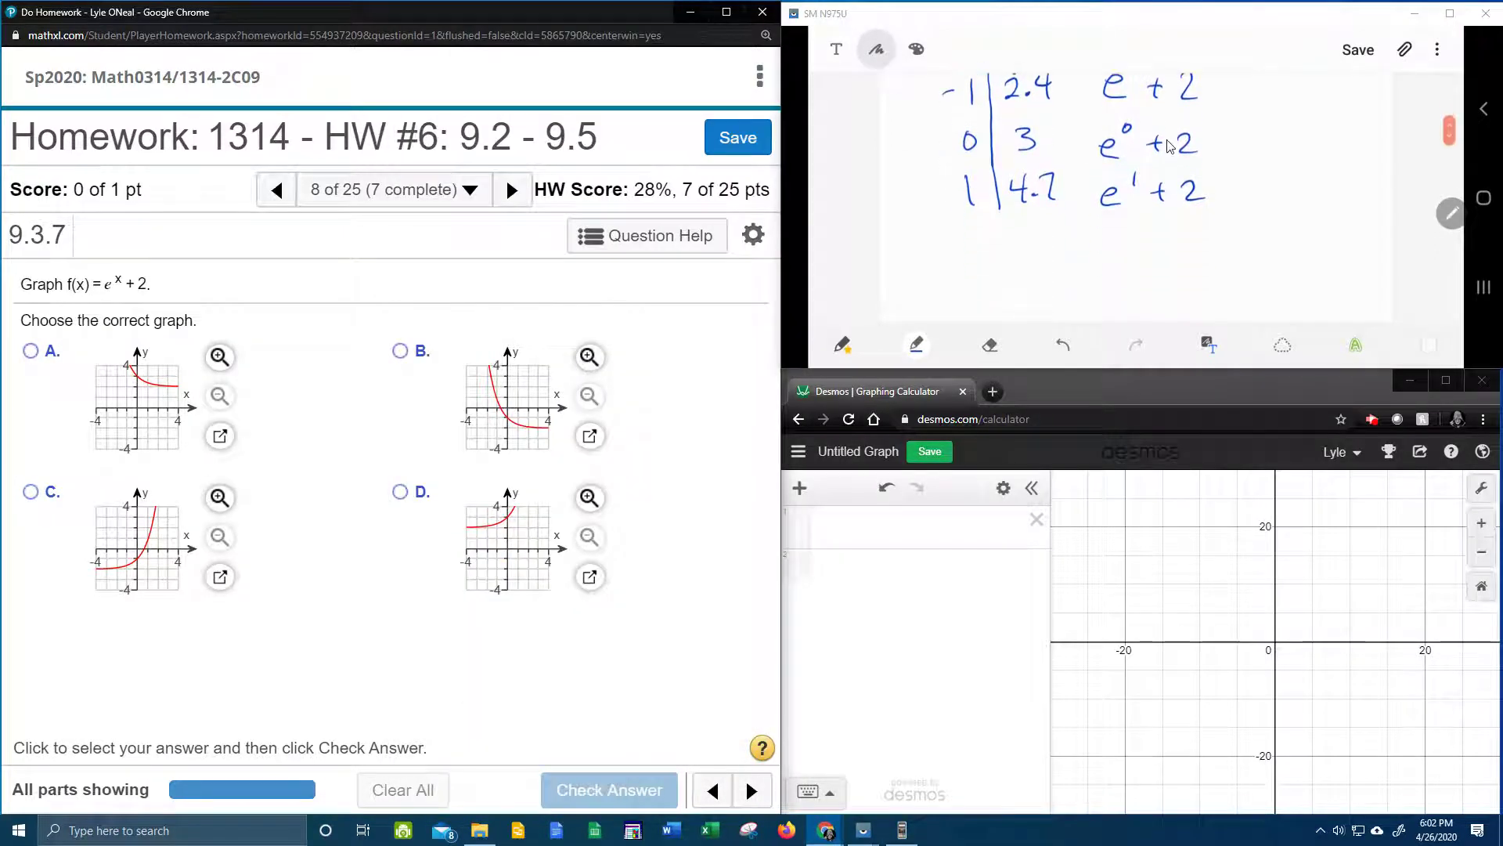
scroll(1167, 146, "up", 1)
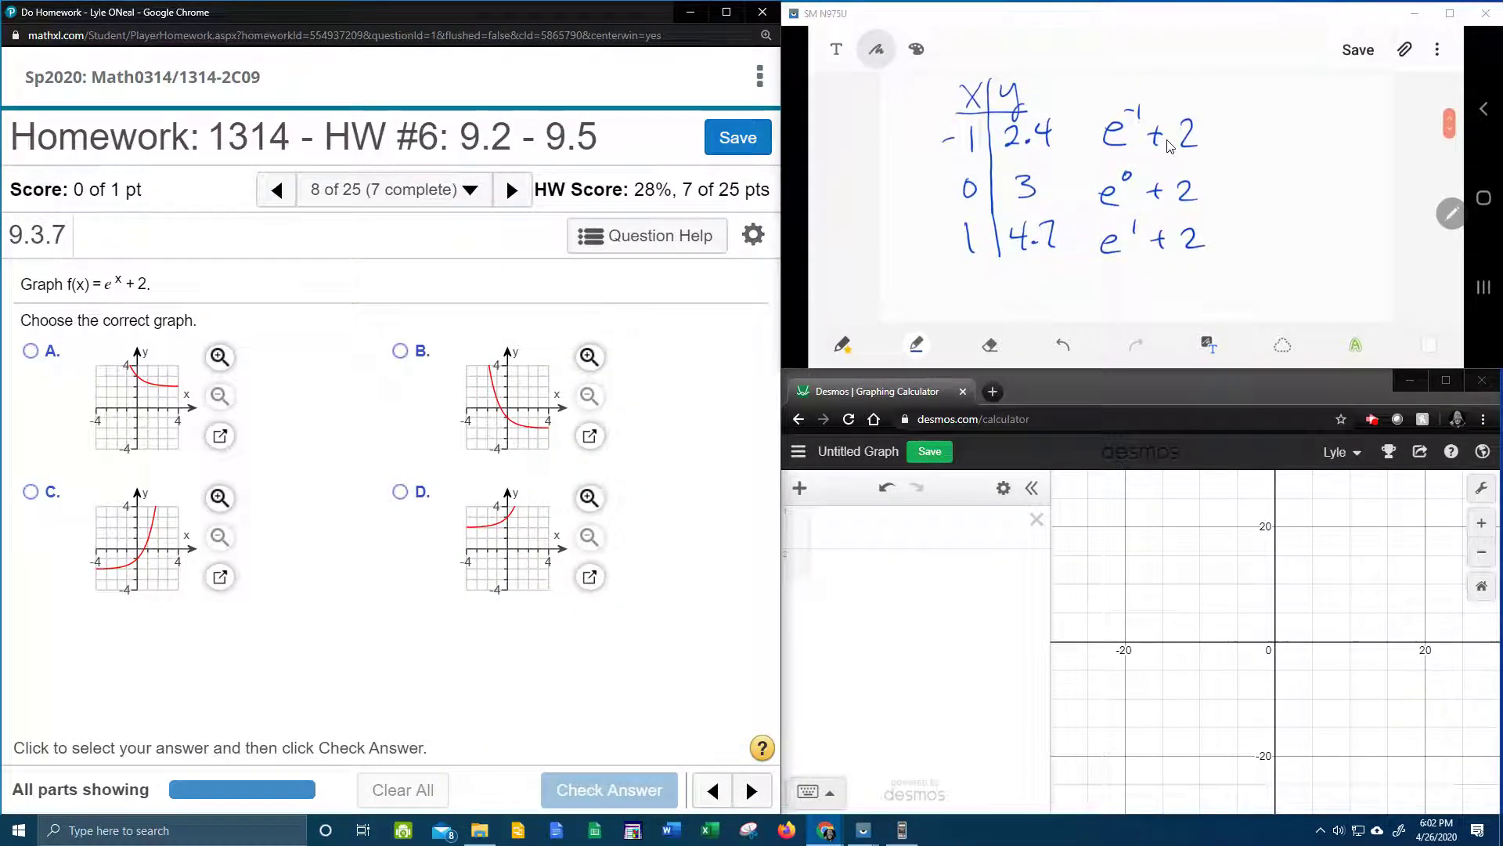
scroll(1170, 145, "down", 5)
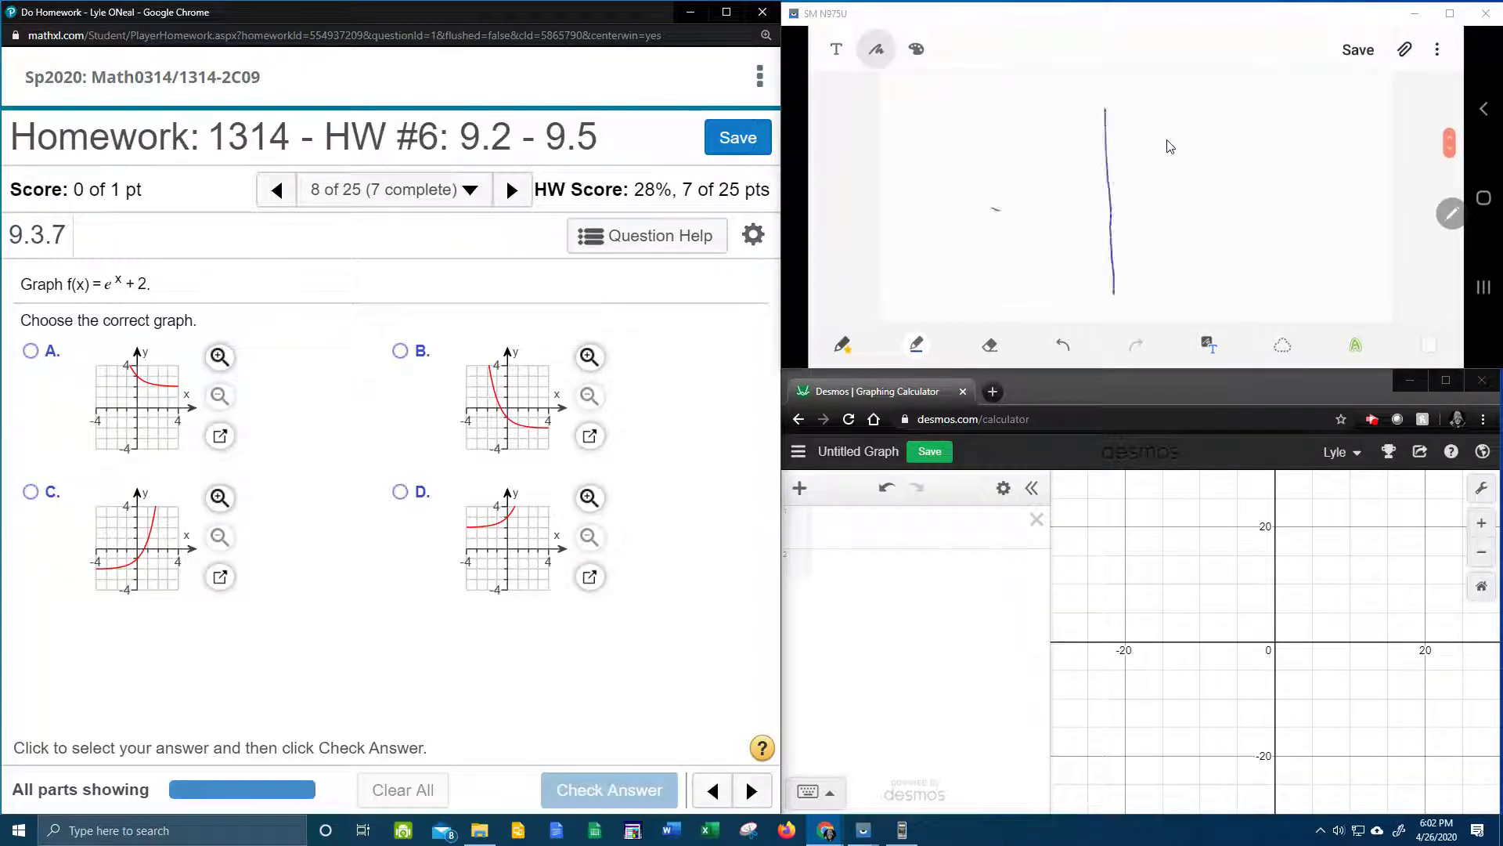
scroll(1169, 146, "up", 4)
scroll(1169, 145, "up", 2)
scroll(1169, 146, "down", 3)
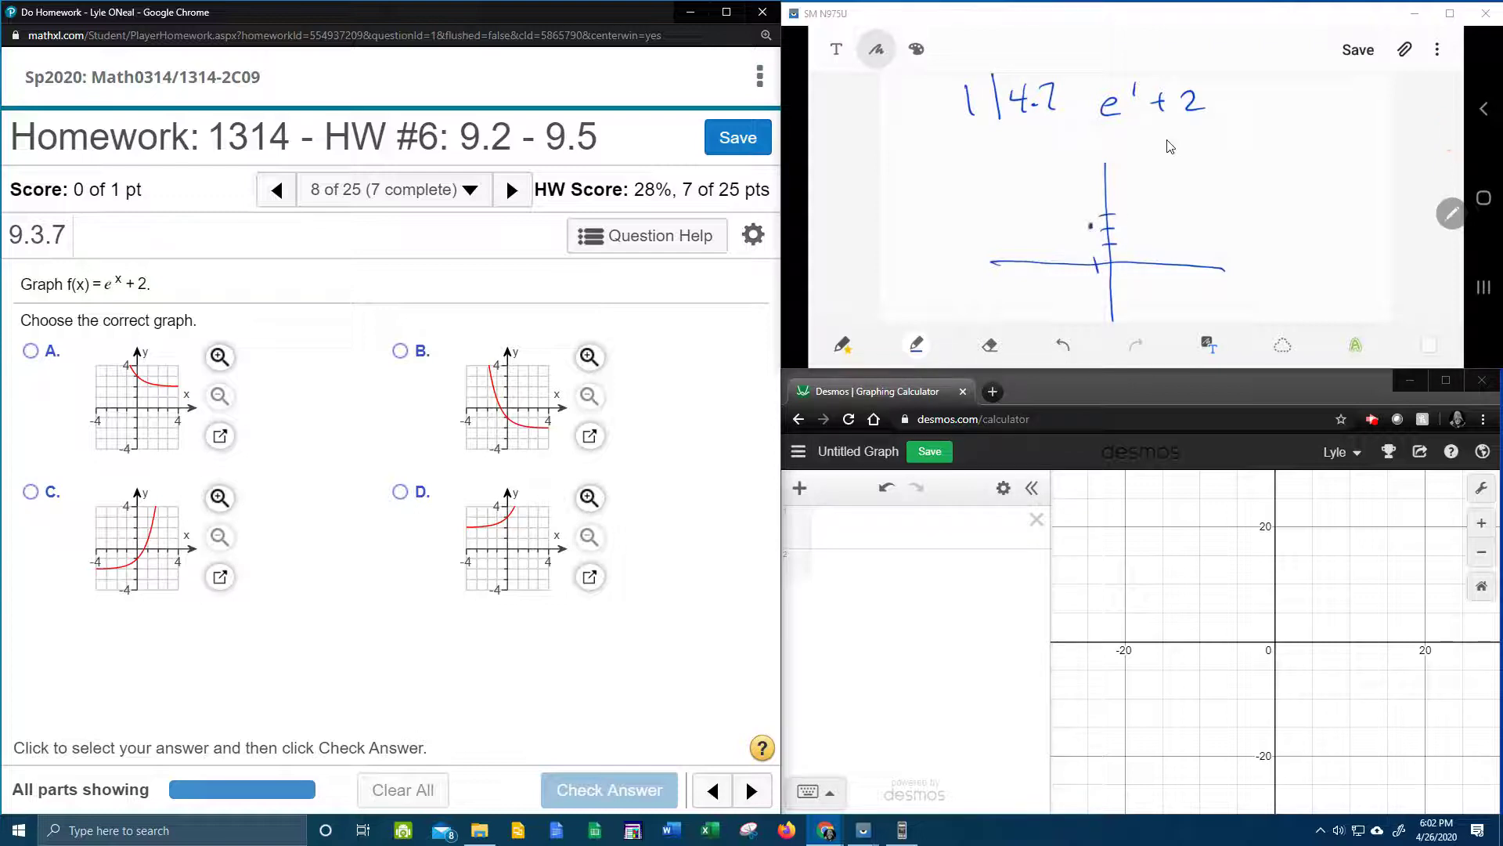
scroll(1169, 146, "up", 3)
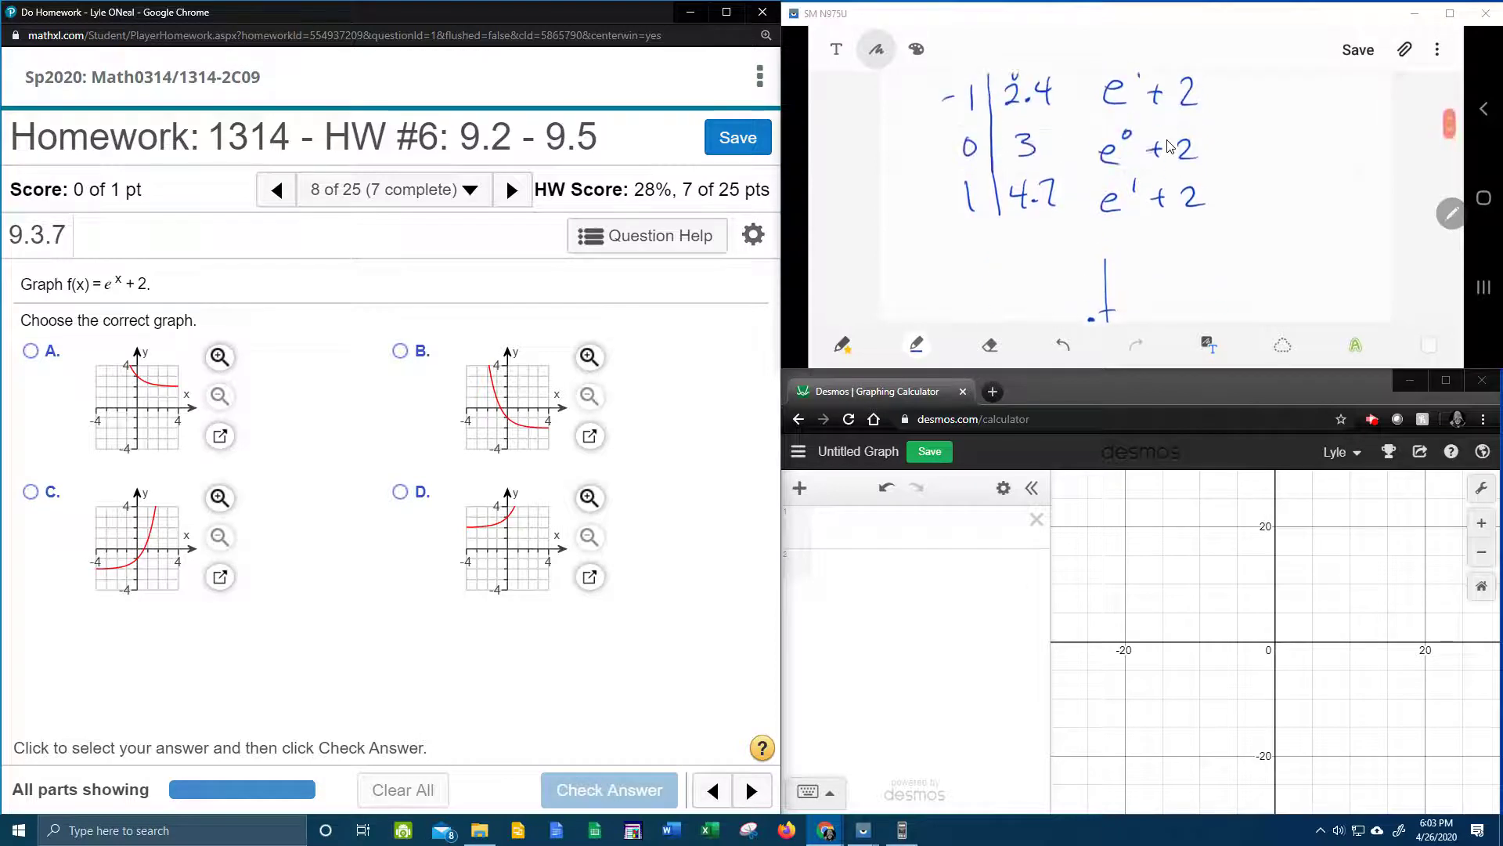
scroll(1169, 145, "down", 2)
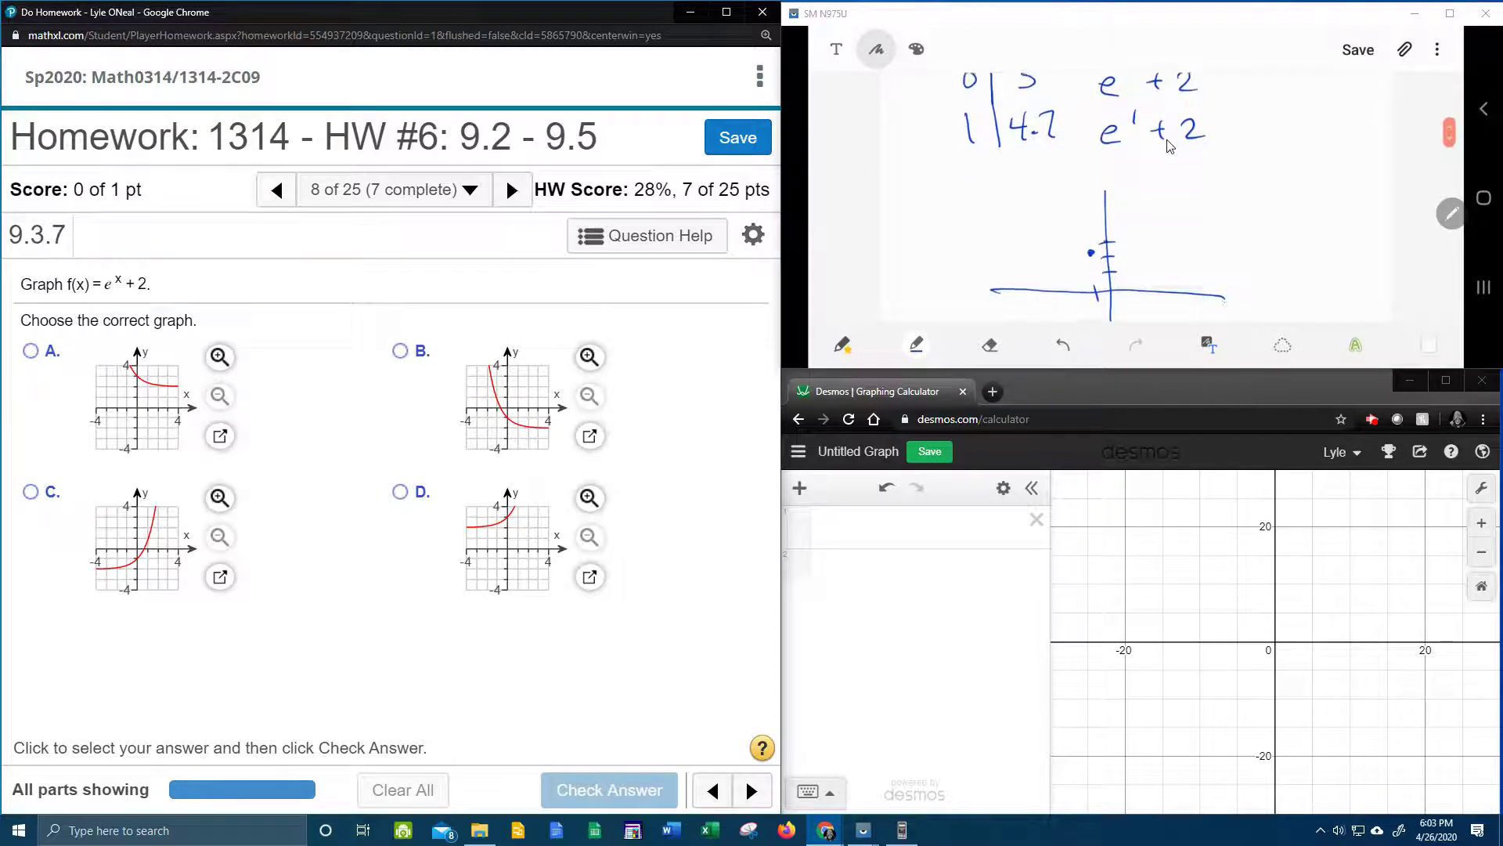
scroll(1170, 146, "up", 2)
scroll(1170, 146, "down", 2)
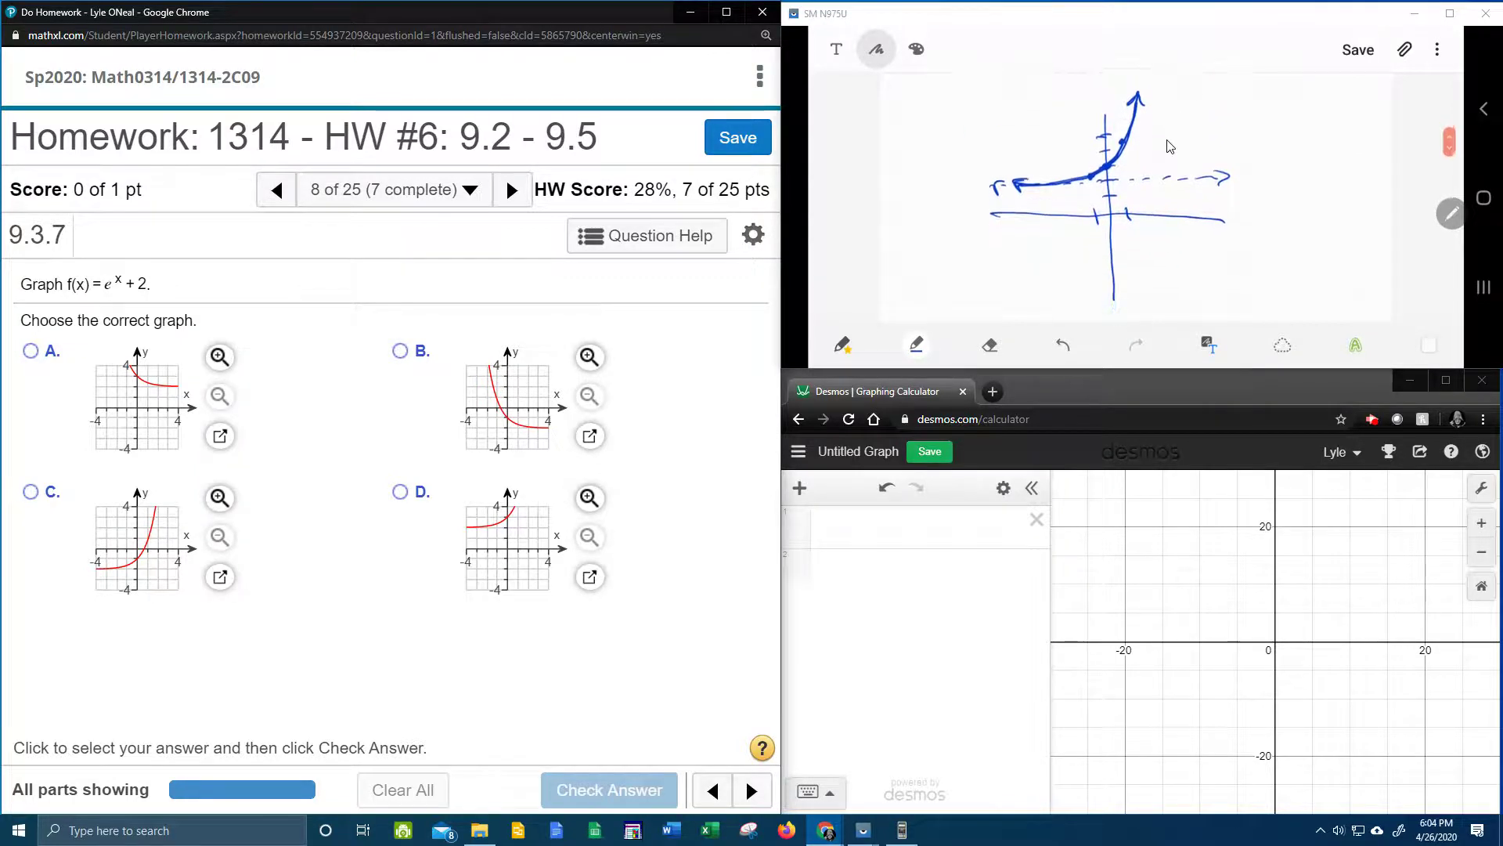
Graph f(x) = e^x + 2 in Desmos at the default zoom and show the coordinates of its y-intercept.
left_click(900, 533)
type("f")
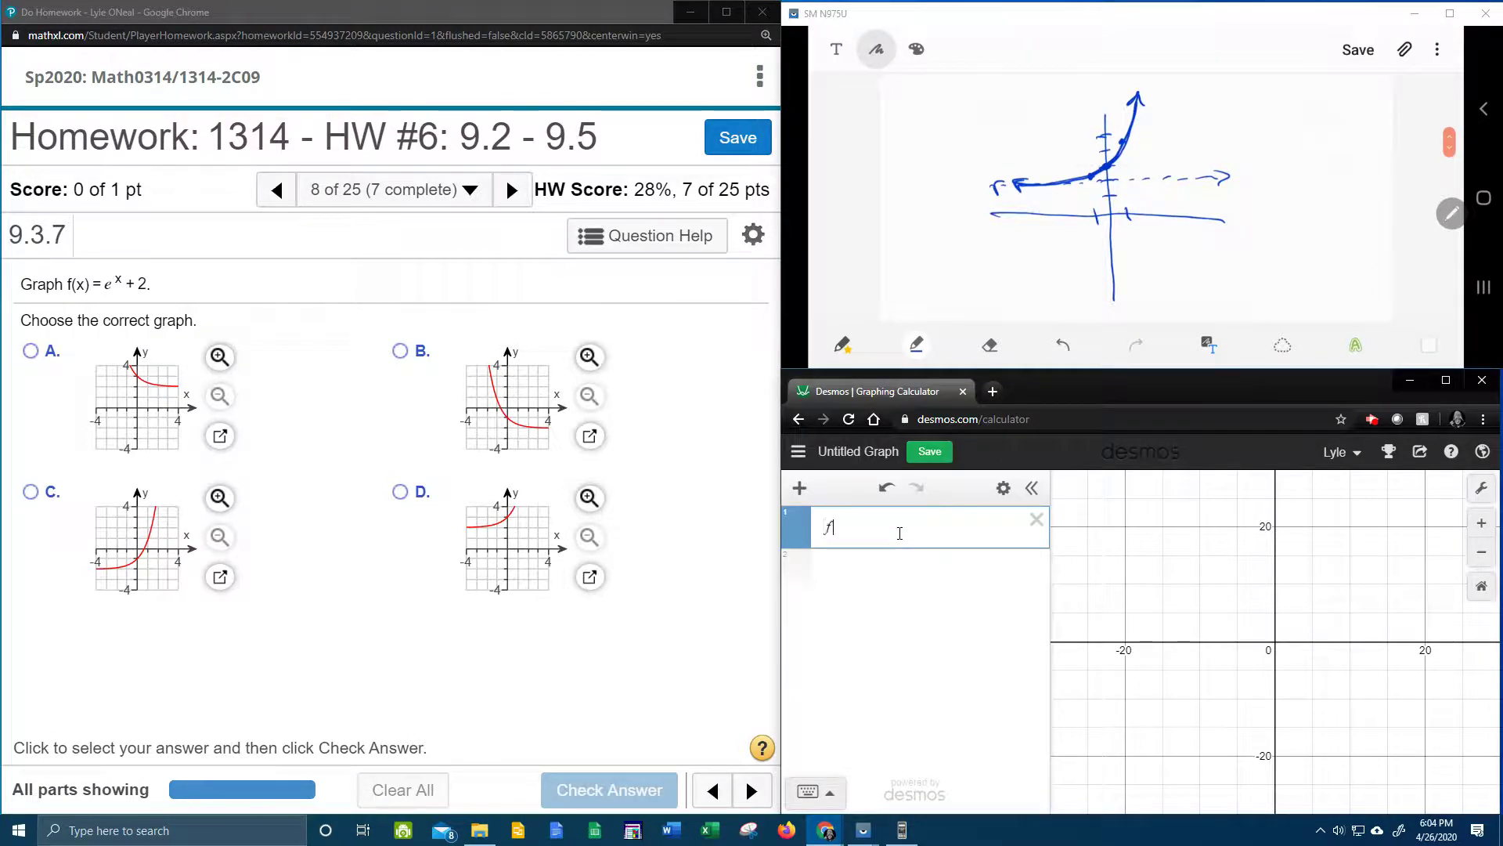
type("(x)=")
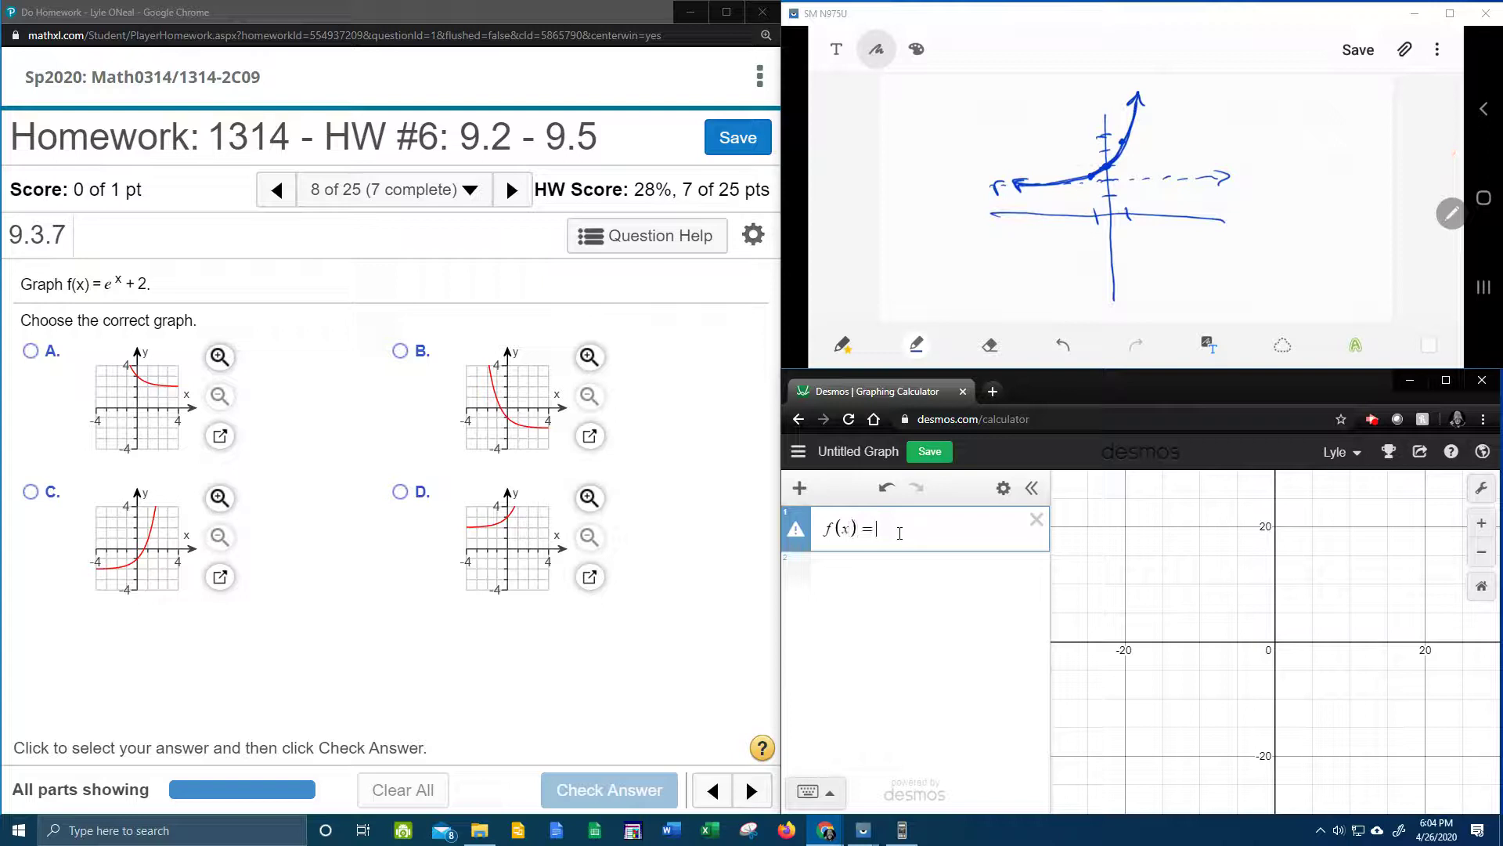
type("e^x")
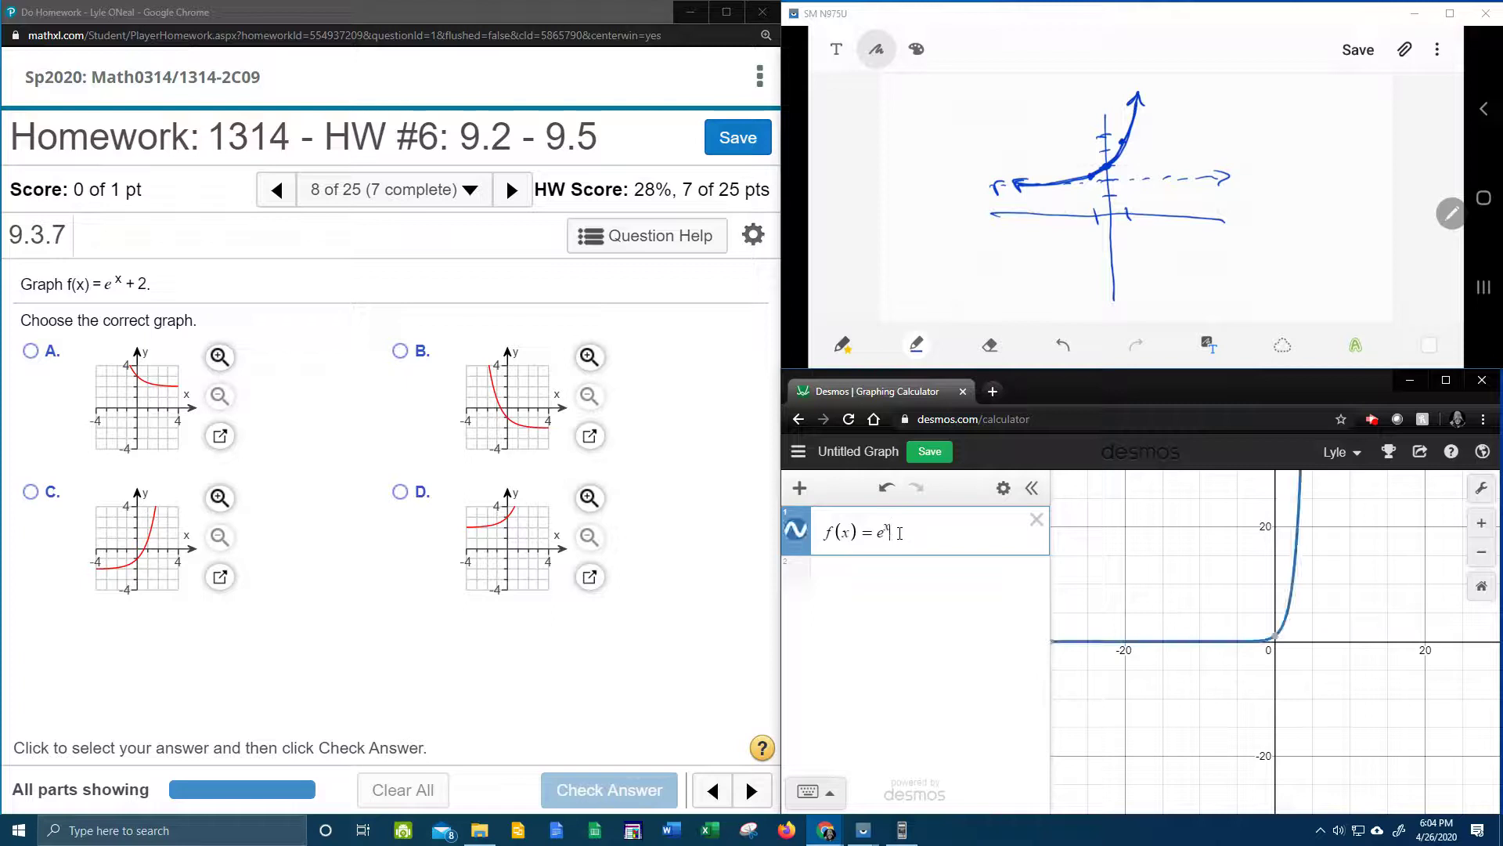
key("Right")
type("+2")
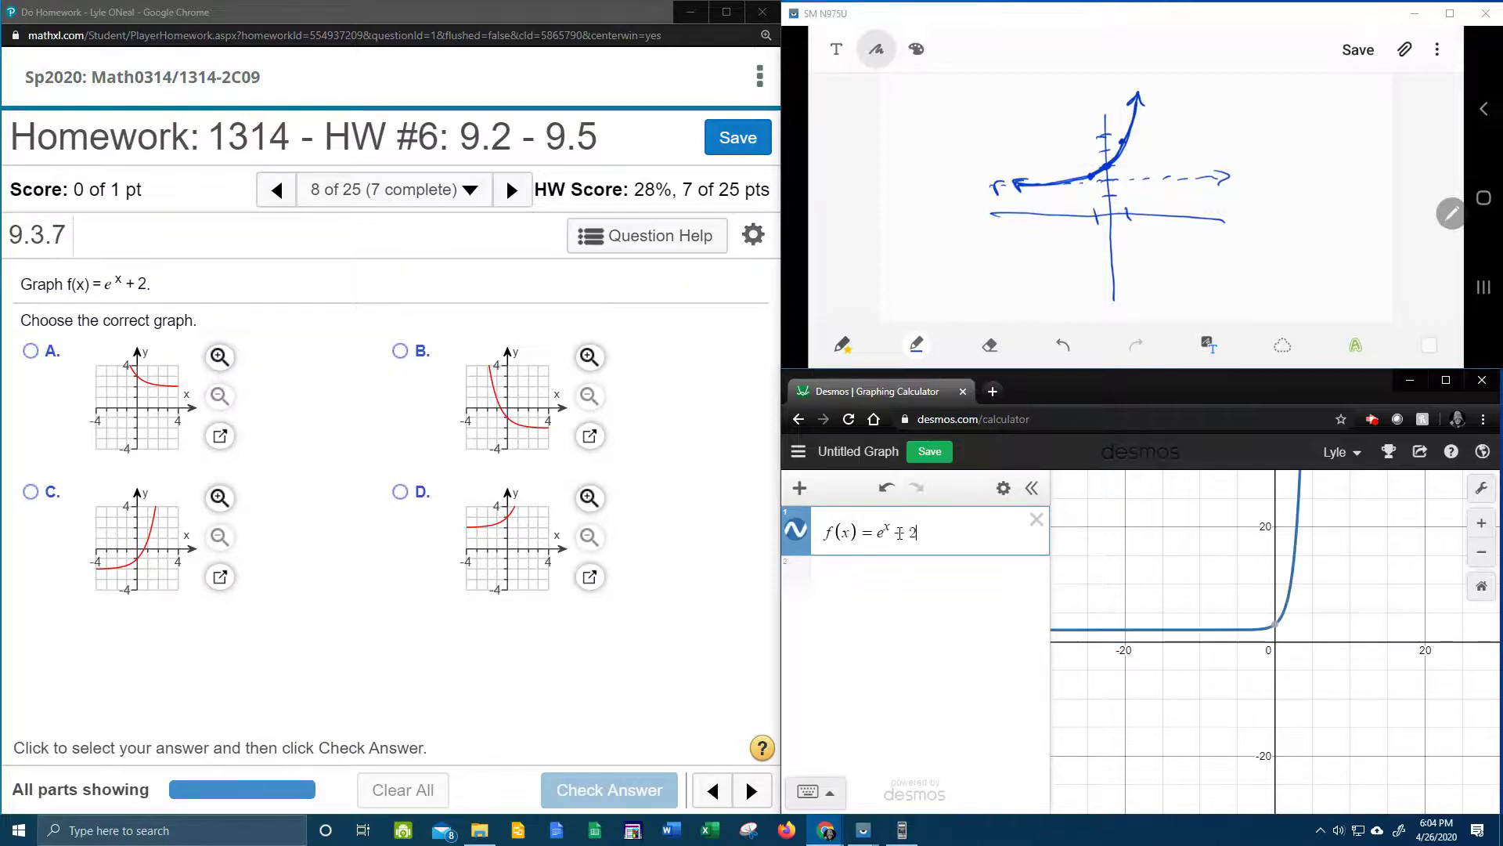
left_click(1482, 587)
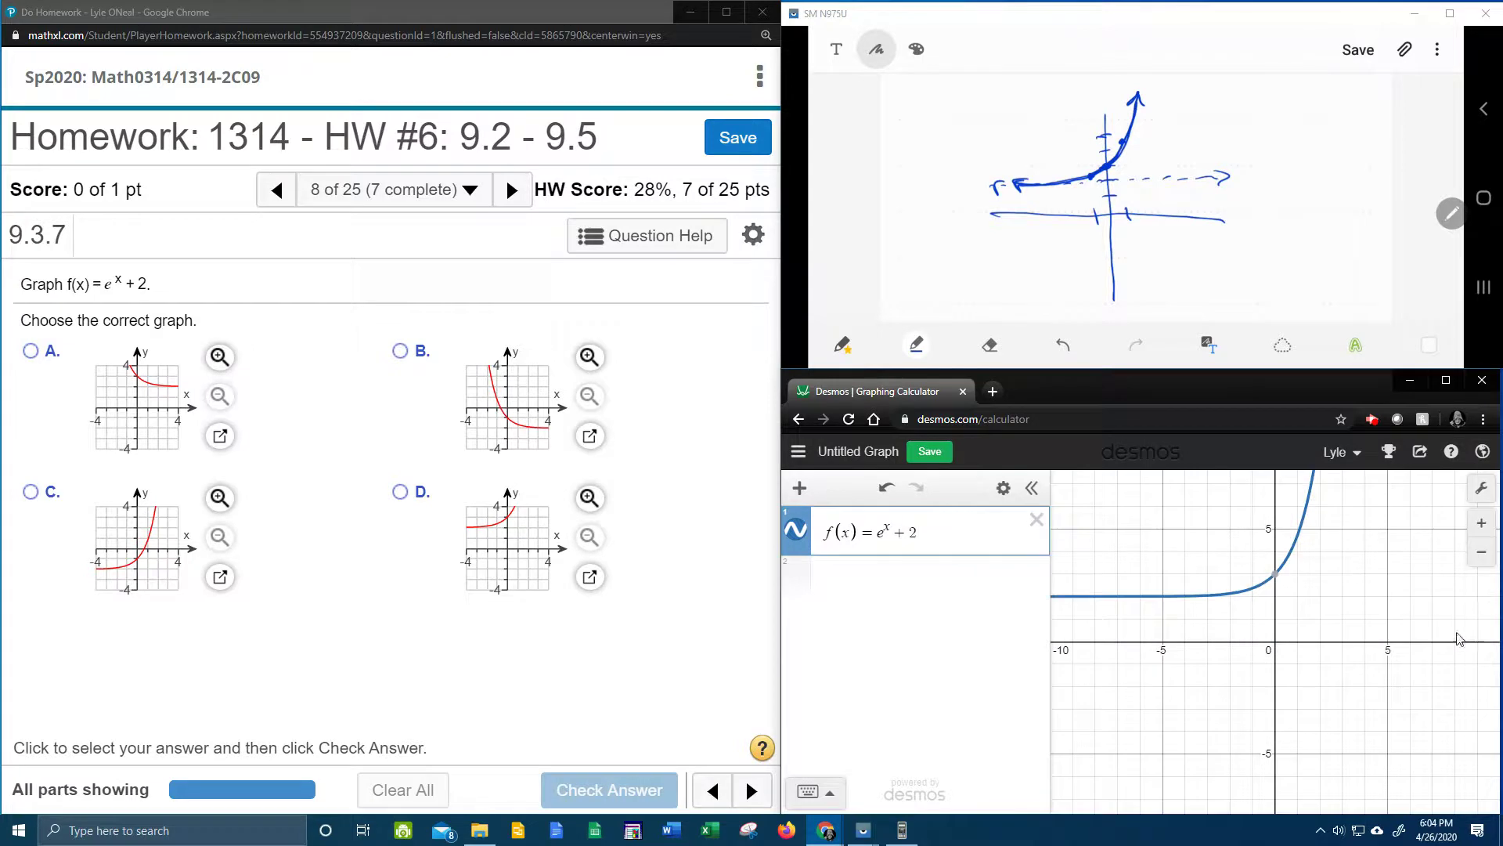
left_click(1278, 579)
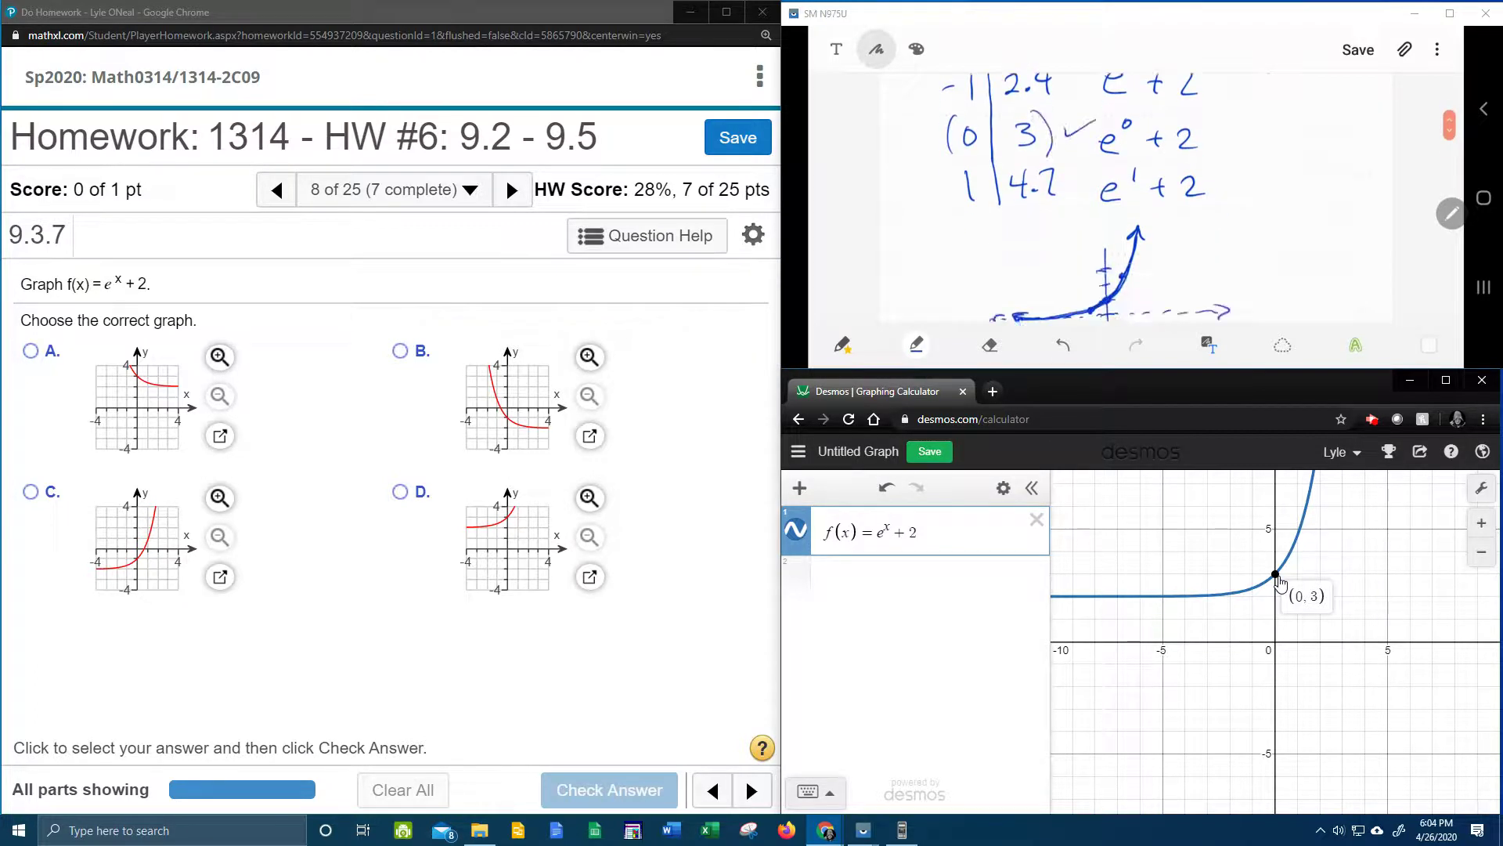
Add the horizontal asymptote y = 2 as a second expression, inspect it close to the curve, and restore the default graph view.
left_click(885, 573)
type("y")
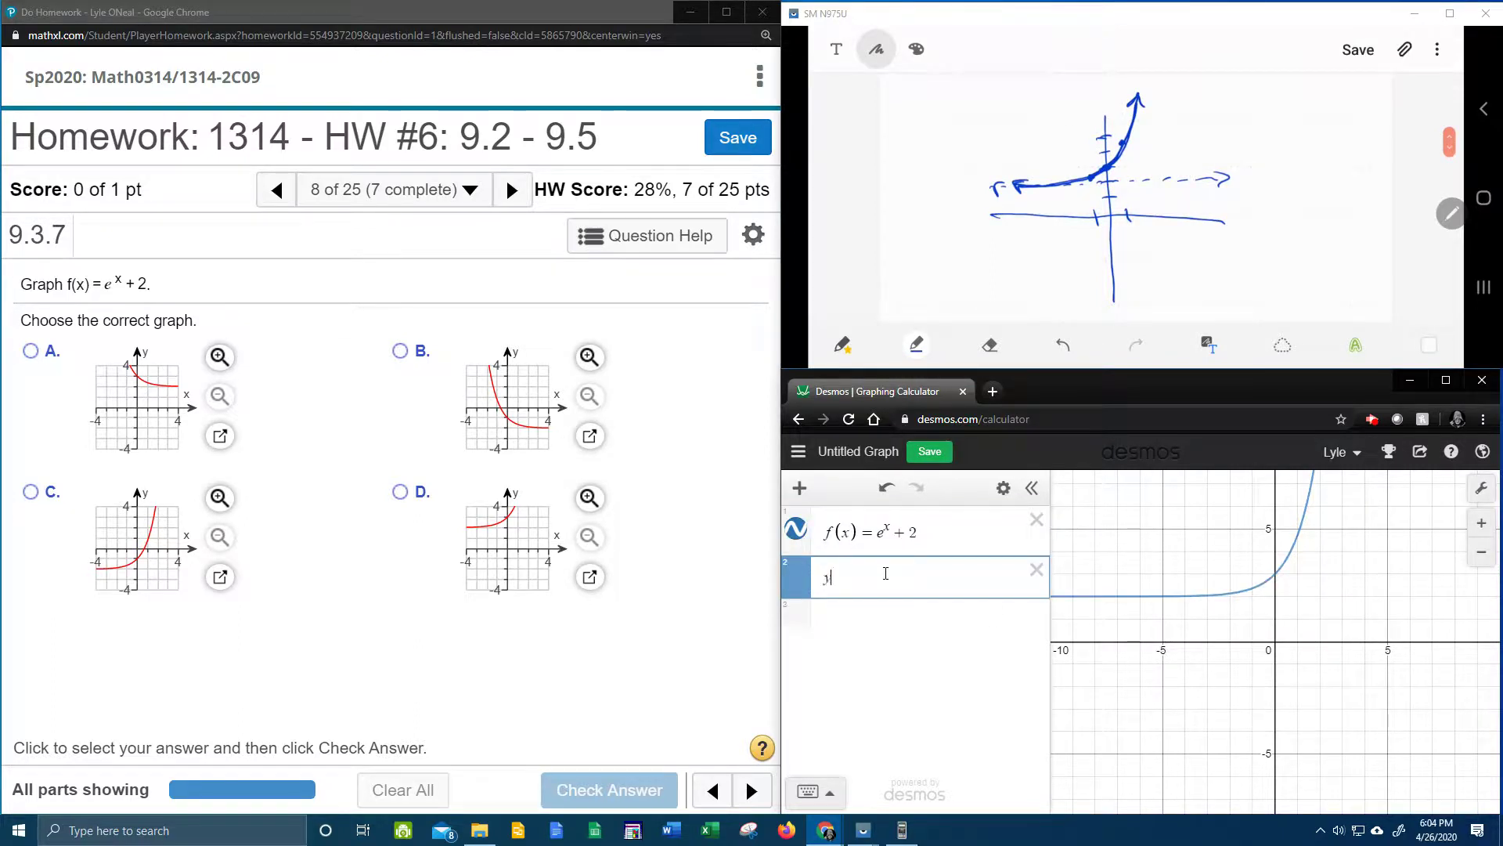
type(" = 2")
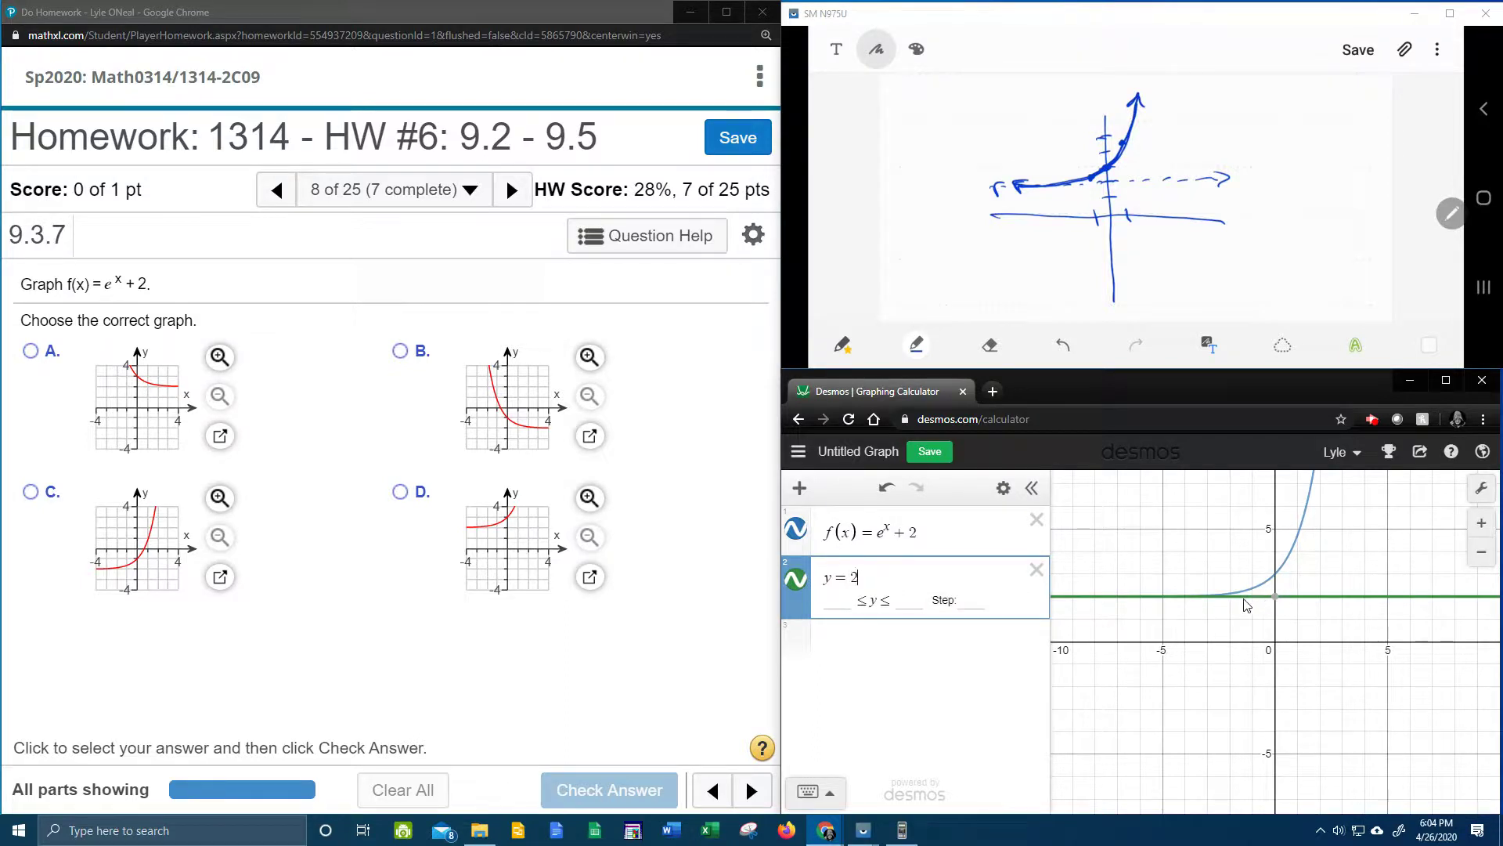
scroll(1166, 604, "up", 4)
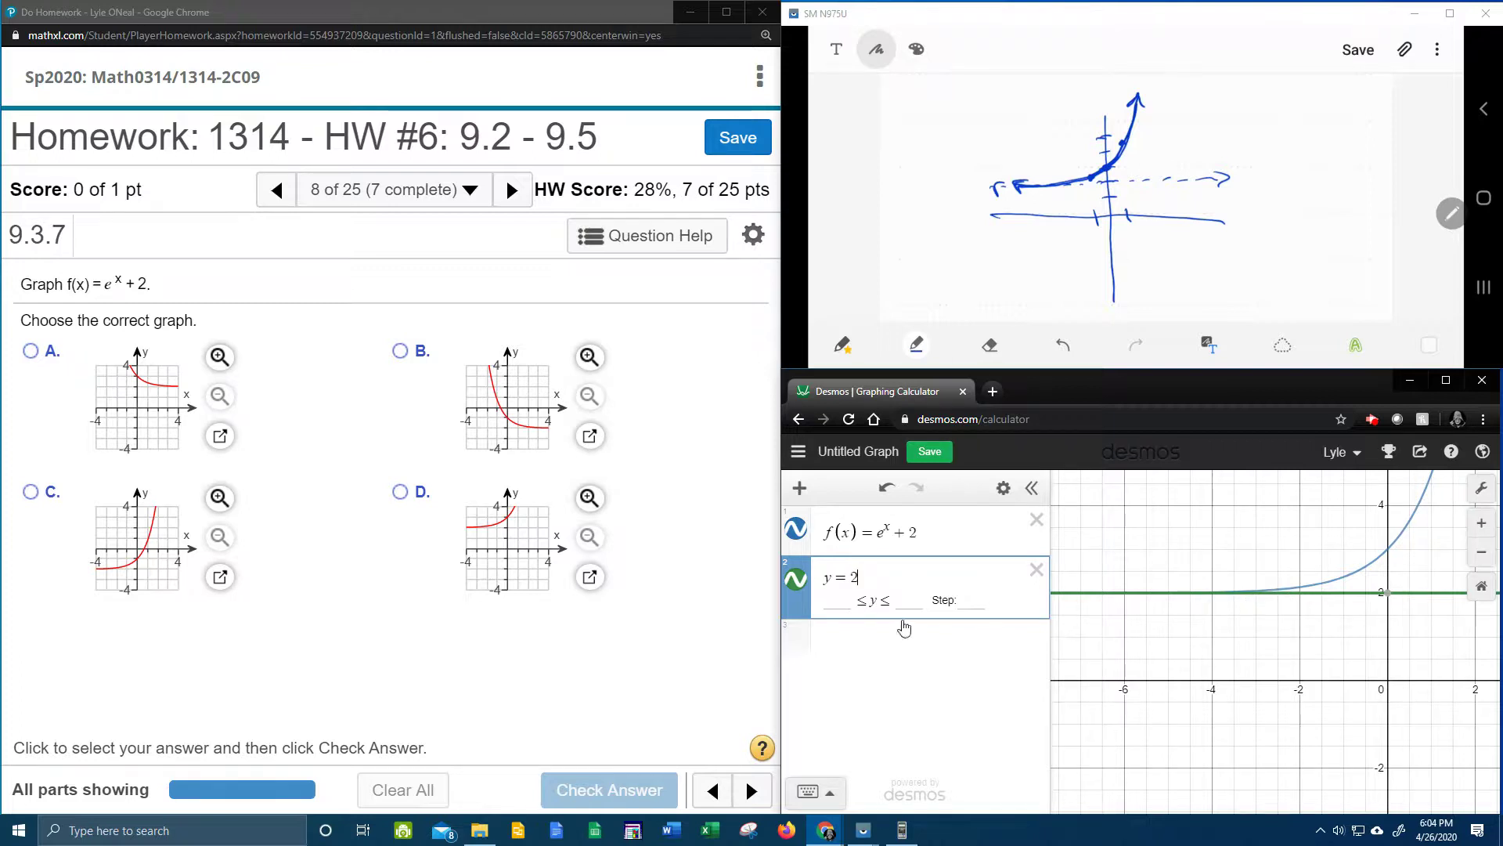
left_click(1482, 585)
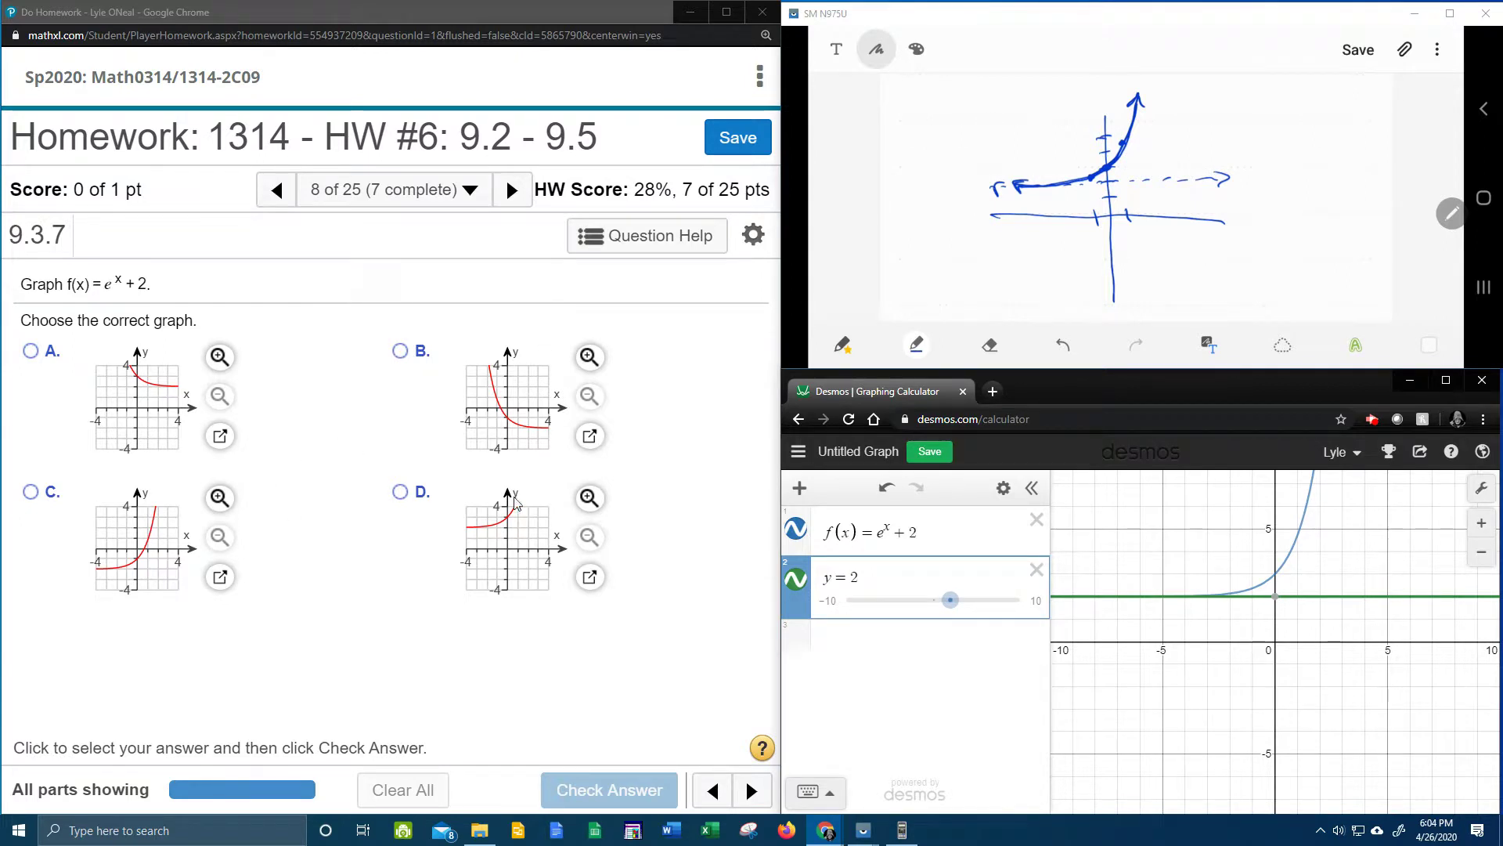
Choose graph D in the homework question, view its enlarged version, and submit the answer for checking.
left_click(505, 537)
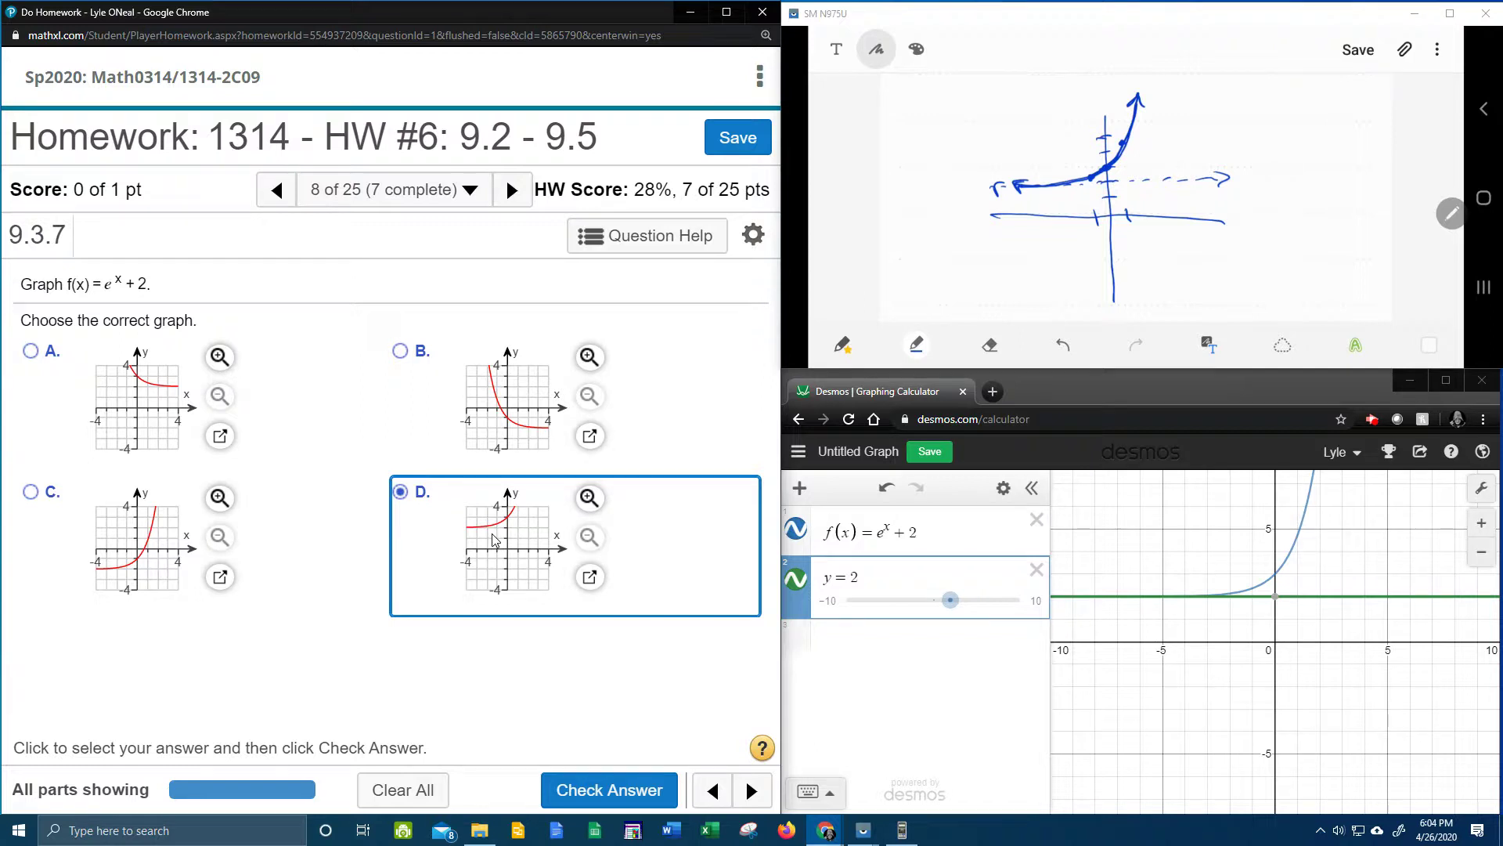
left_click(589, 577)
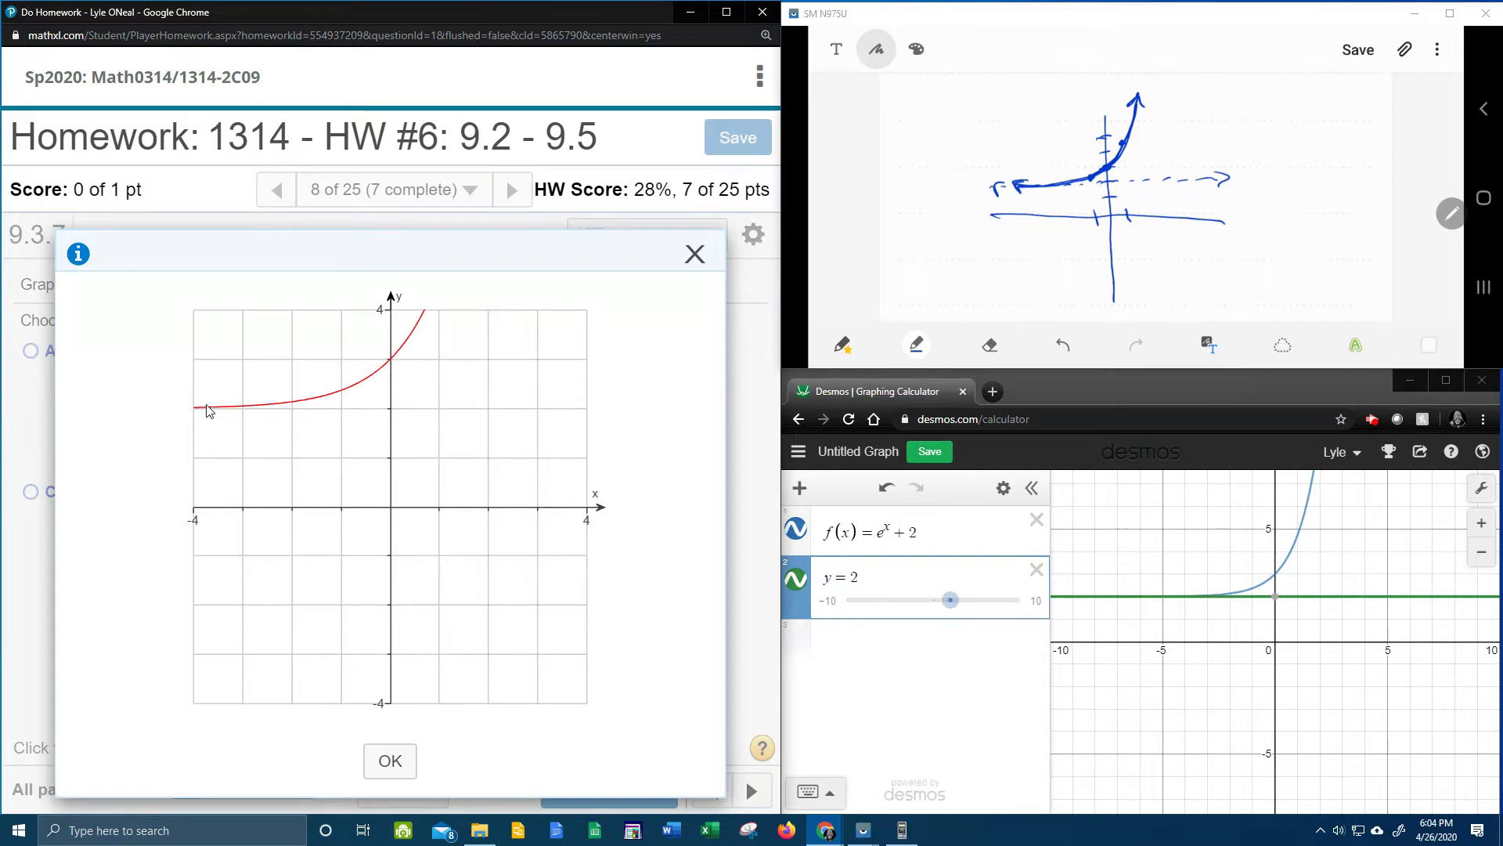
left_click(390, 761)
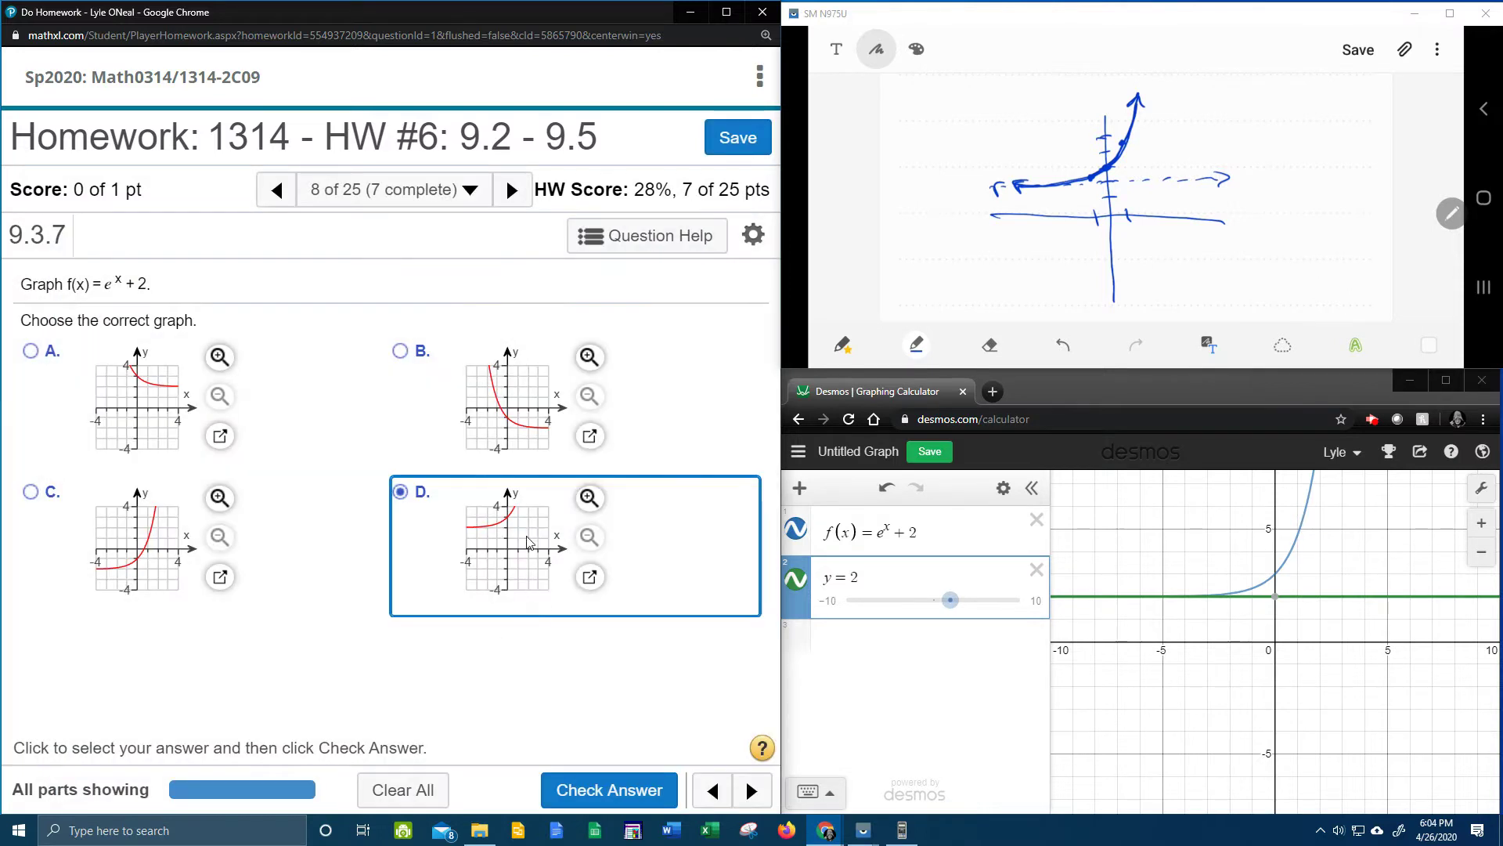
left_click(603, 788)
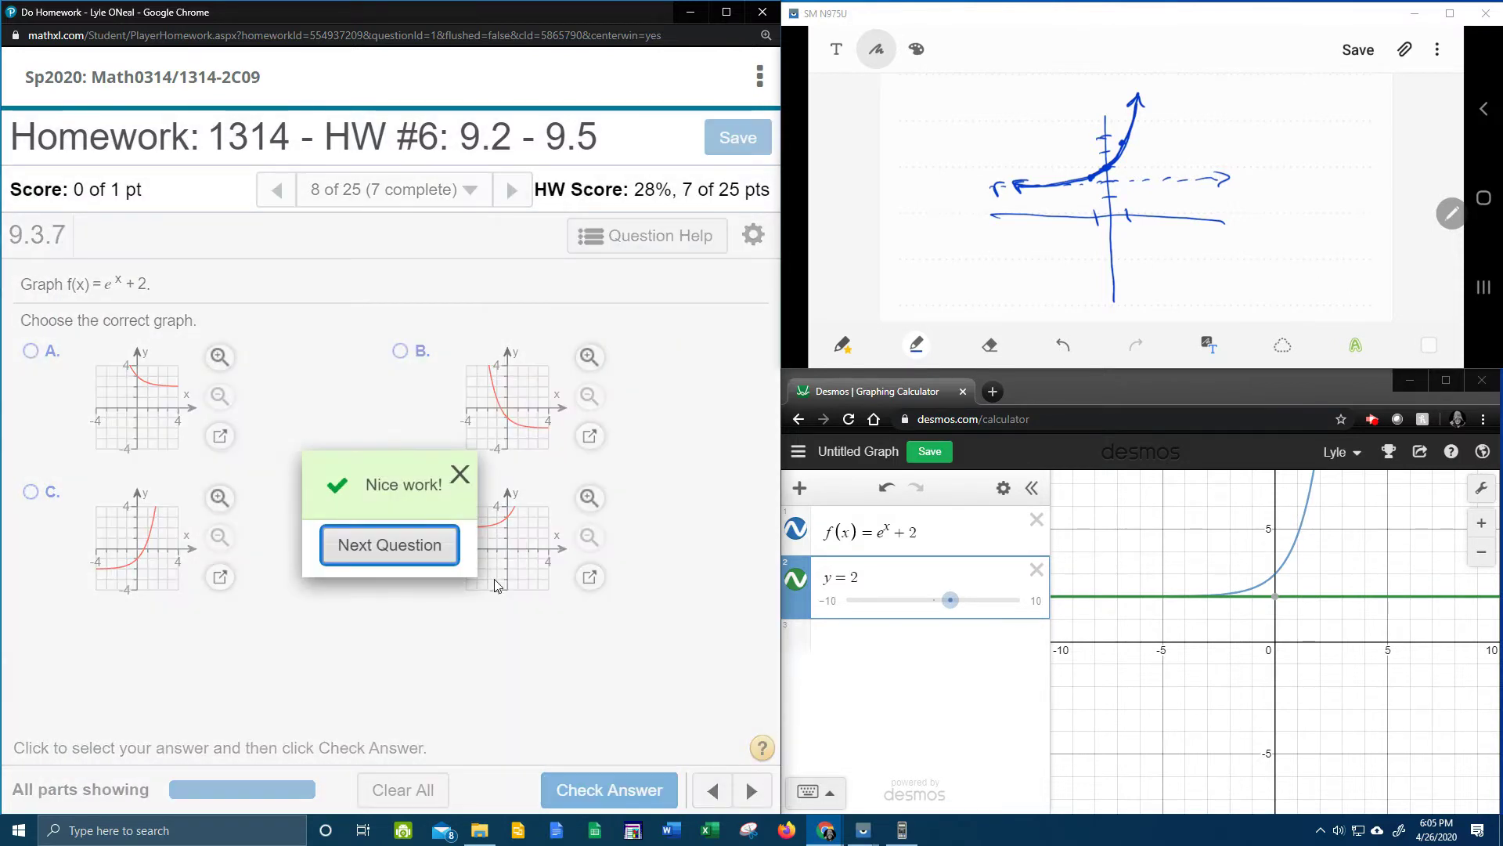